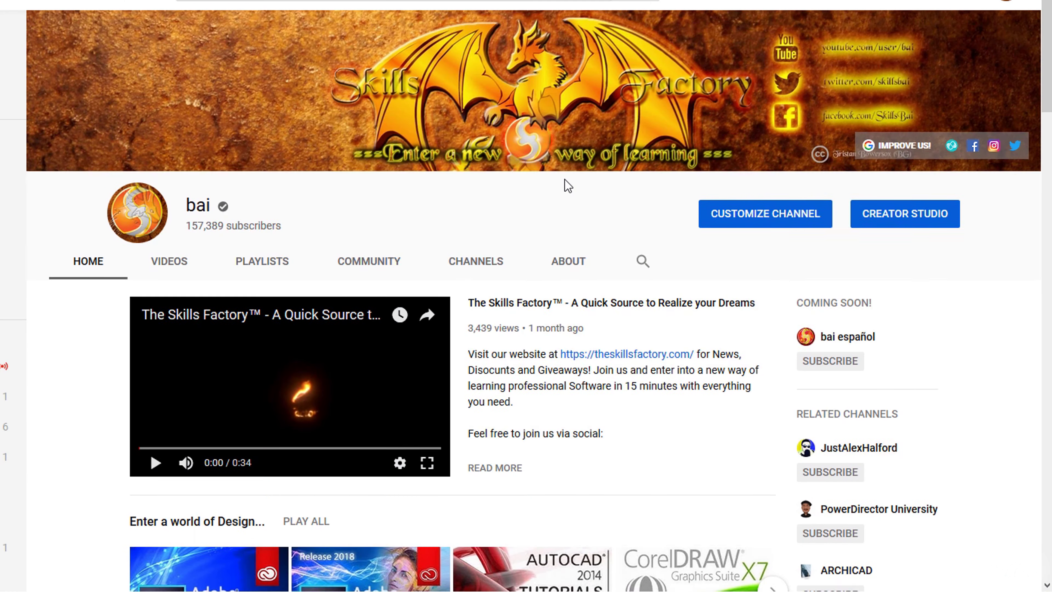
Scroll the channel home page down to the featured video and the design-tutorials row
scroll(567, 182, down, 3)
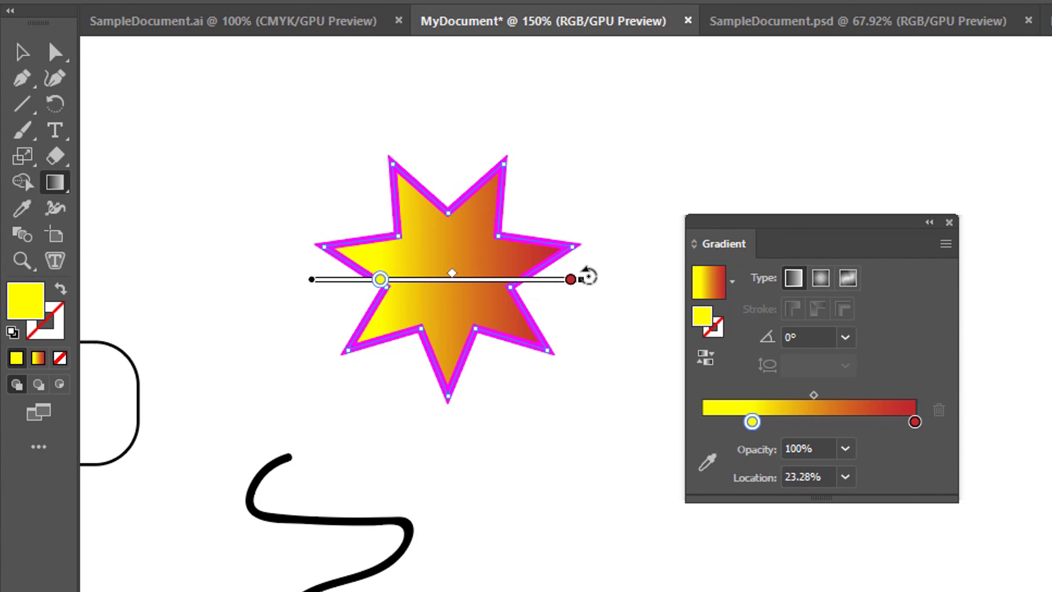
Tilt the star's gradient about 40° downward, set Crystallize cell size to 19, and warp the trees
mouse_move(588, 276)
mouse_down()
mouse_move(580, 359)
mouse_move(514, 397)
mouse_move(443, 398)
mouse_move(437, 376)
mouse_move(469, 233)
mouse_move(387, 165)
mouse_move(397, 193)
mouse_move(575, 277)
mouse_move(555, 372)
mouse_up()
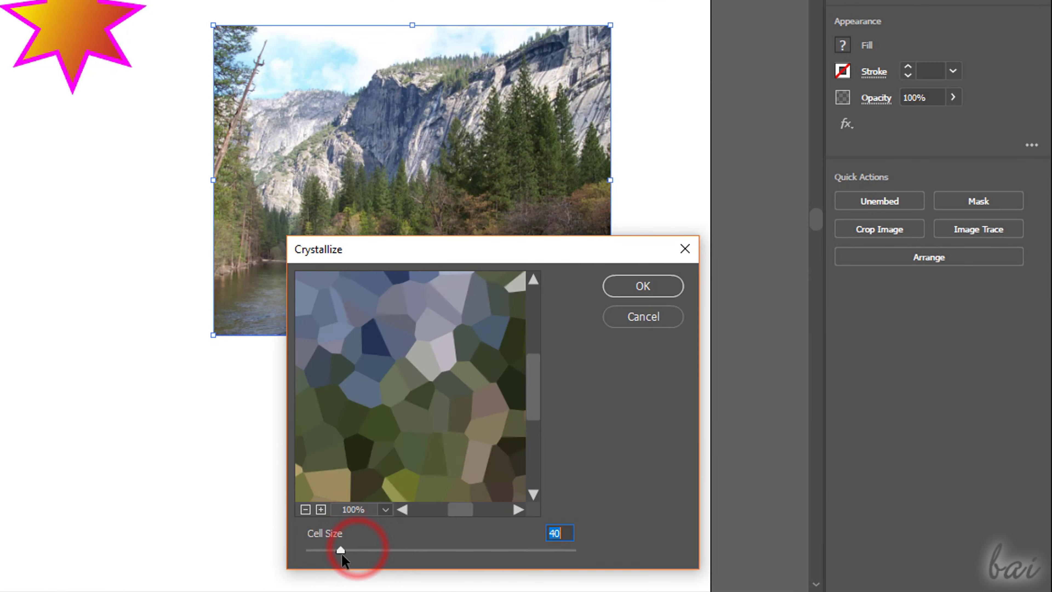
drag(346, 554, 319, 552)
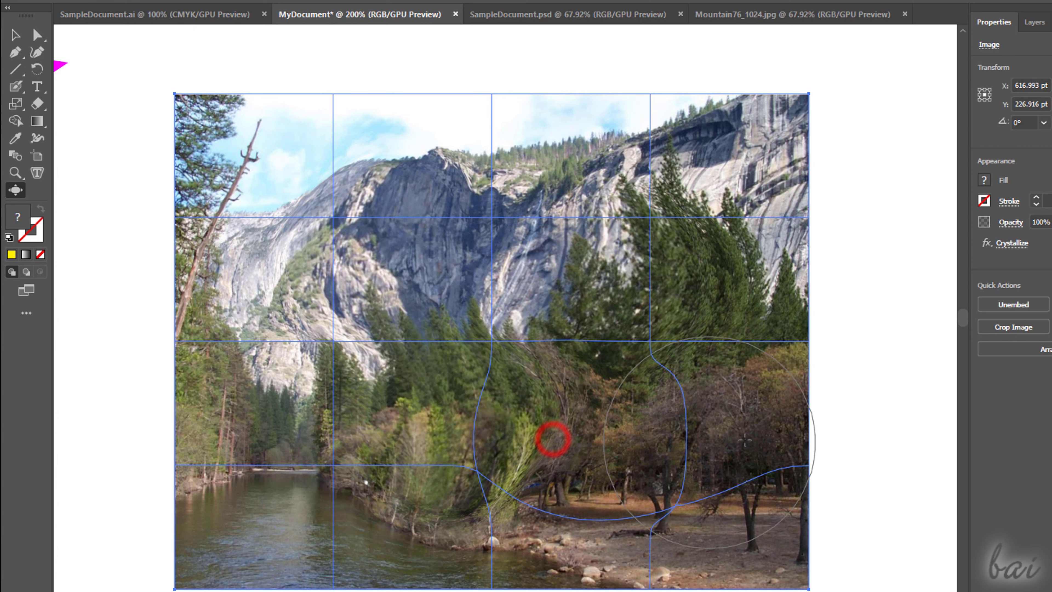
drag(551, 439, 560, 428)
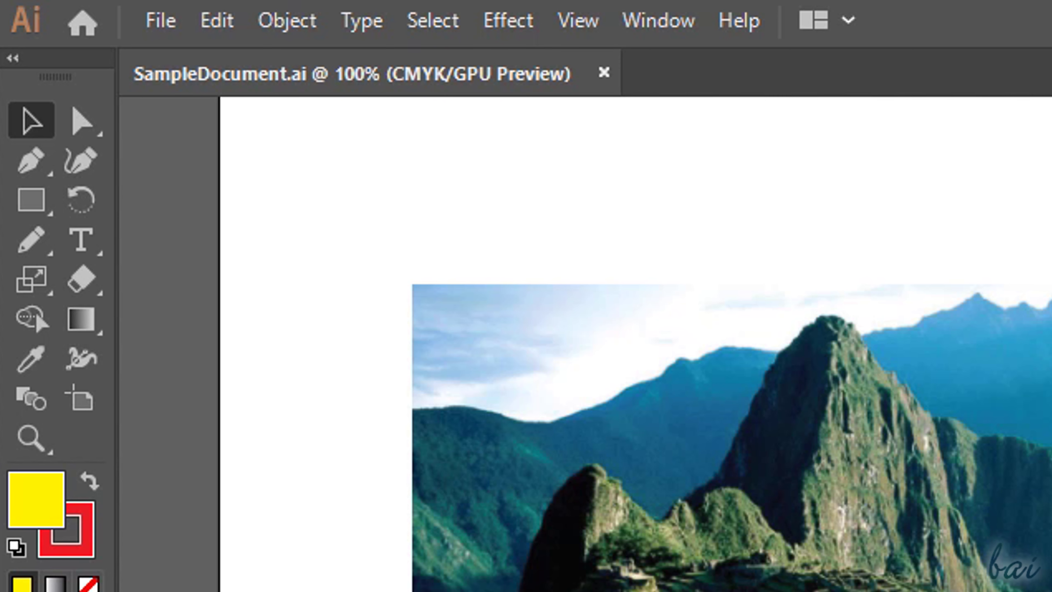
Start a new document from the File menu
click(167, 25)
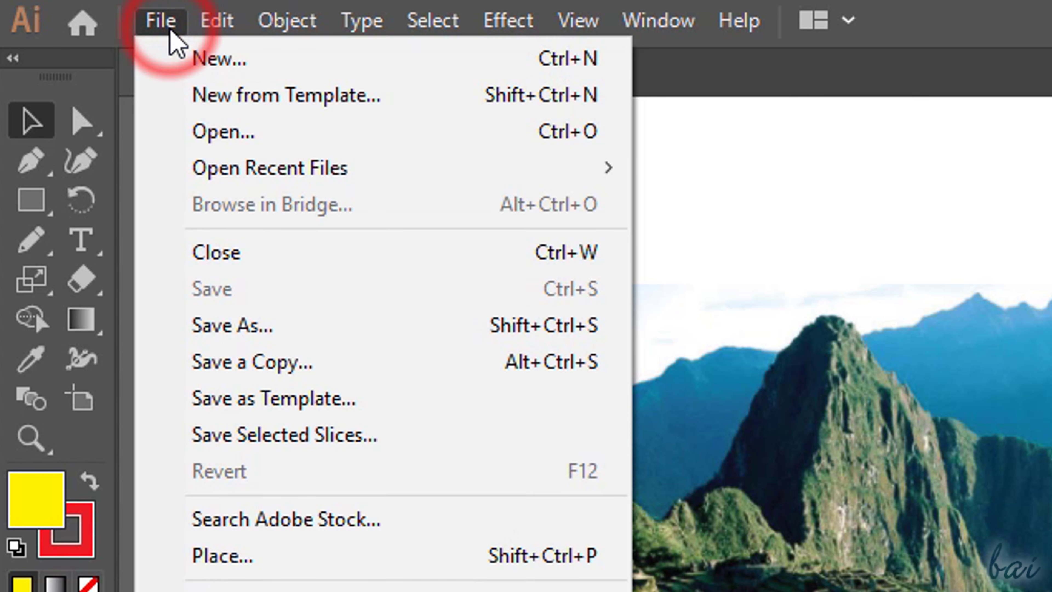
click(175, 60)
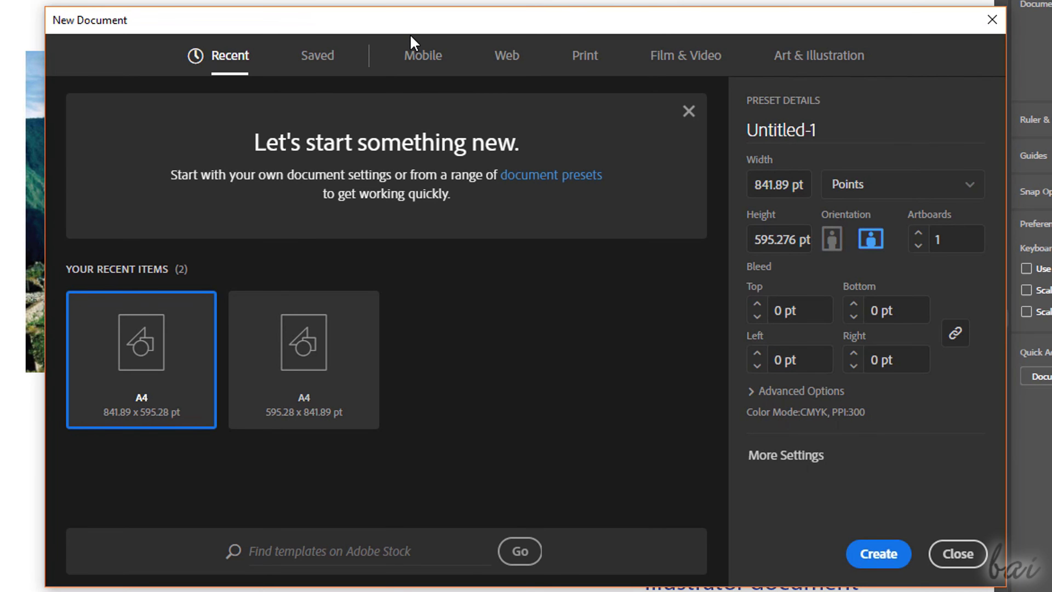
Browse the Mobile, Web, Print, Film & Video, Recent and Saved presets, then choose Art & Illustration A4
click(417, 60)
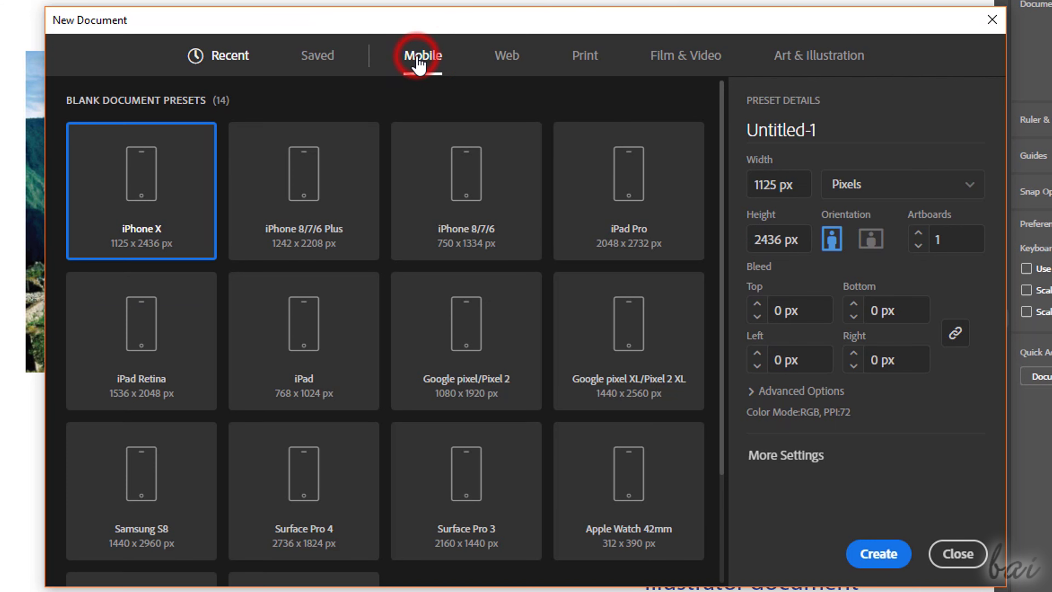
click(509, 58)
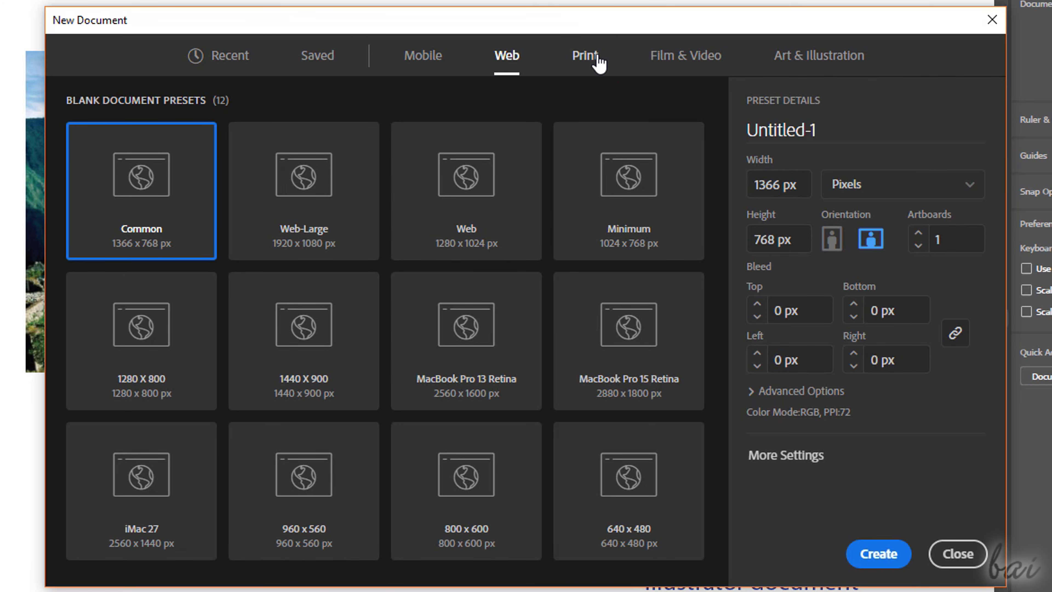
click(597, 57)
click(678, 63)
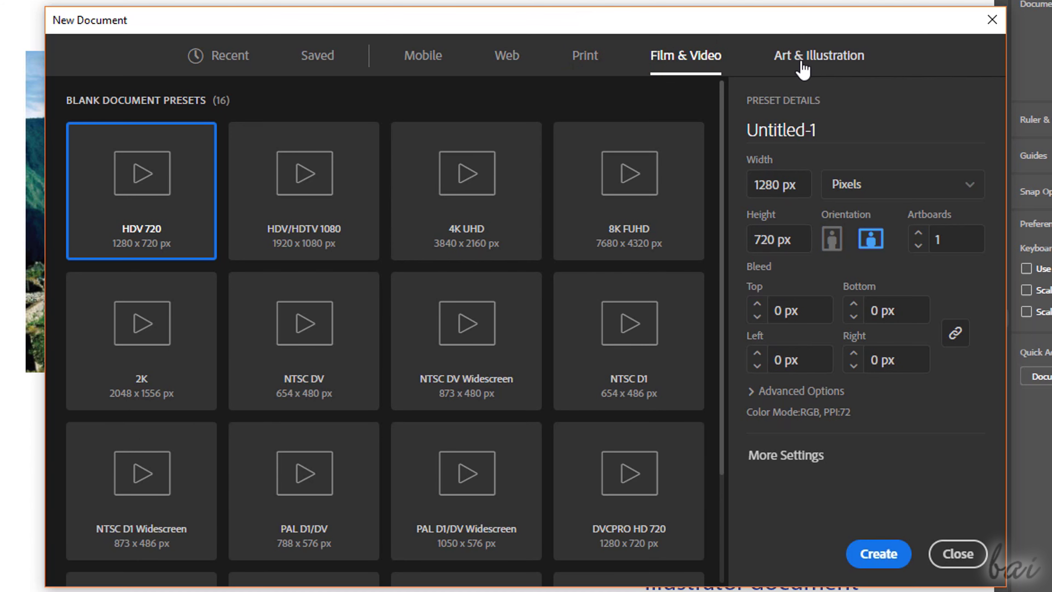
click(814, 66)
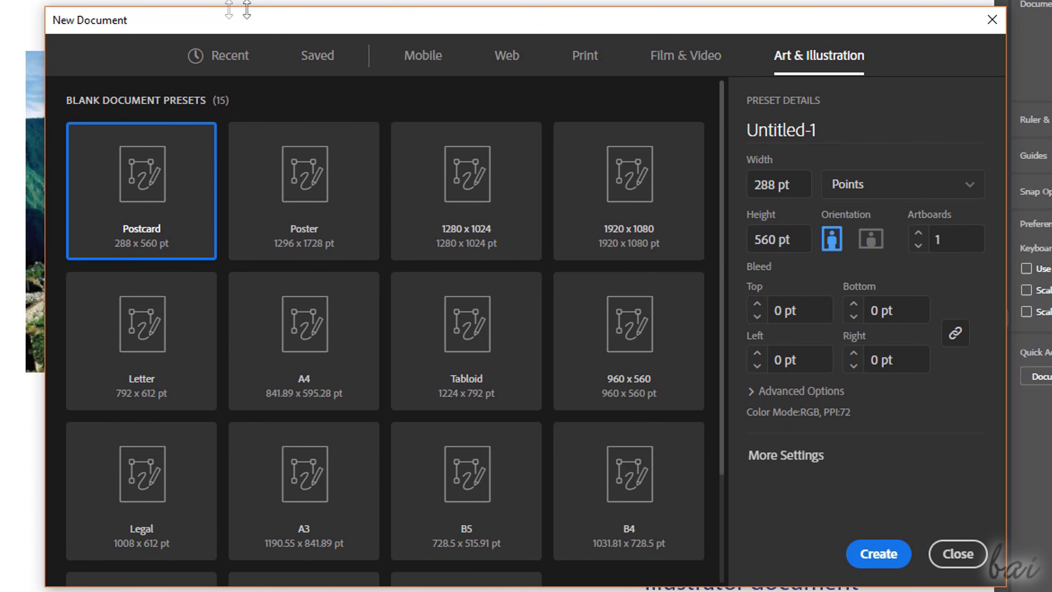
click(230, 62)
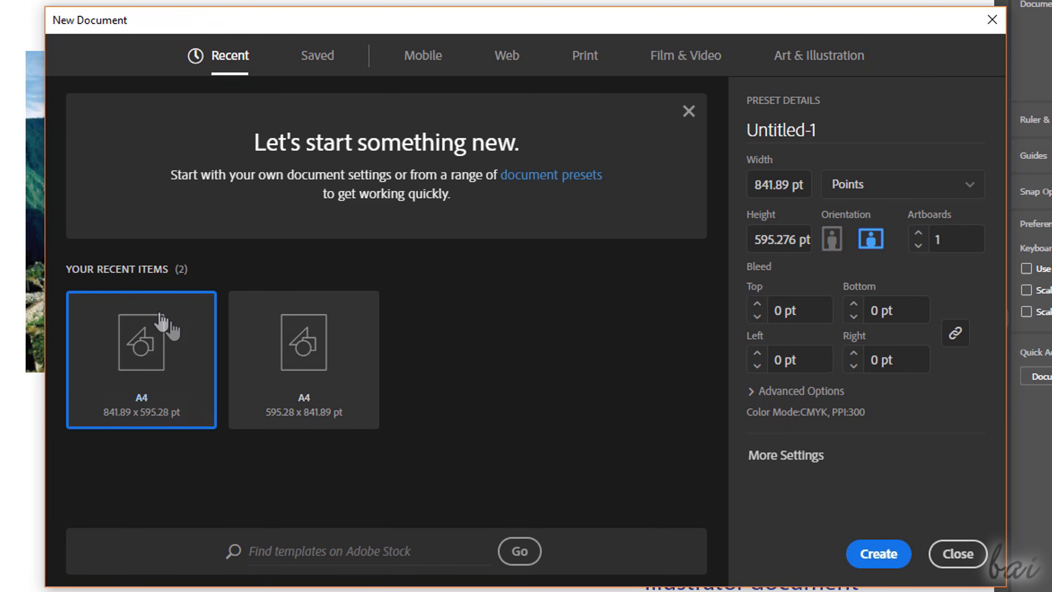
click(318, 56)
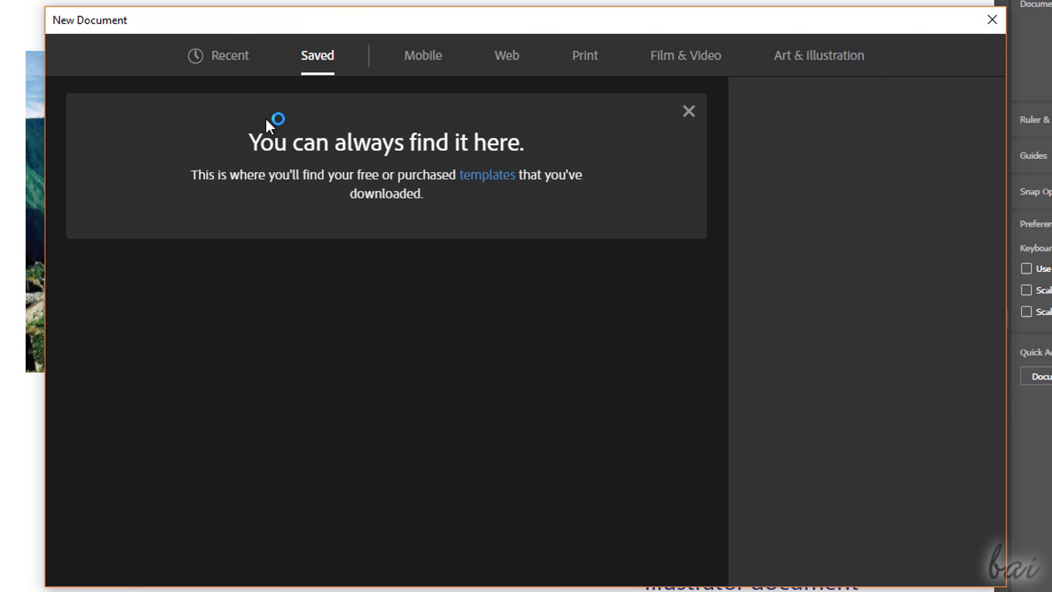
click(827, 58)
click(308, 334)
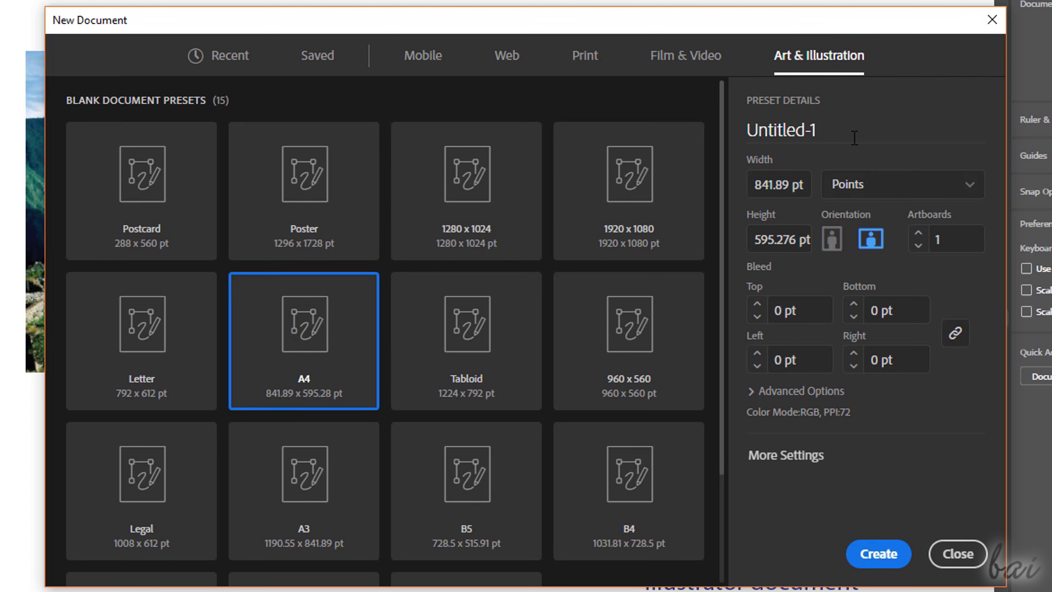
Name the document MyDocument, keeping landscape orientation and a single artboard
click(836, 129)
text(MyDocument)
click(780, 182)
click(782, 240)
click(832, 242)
click(878, 244)
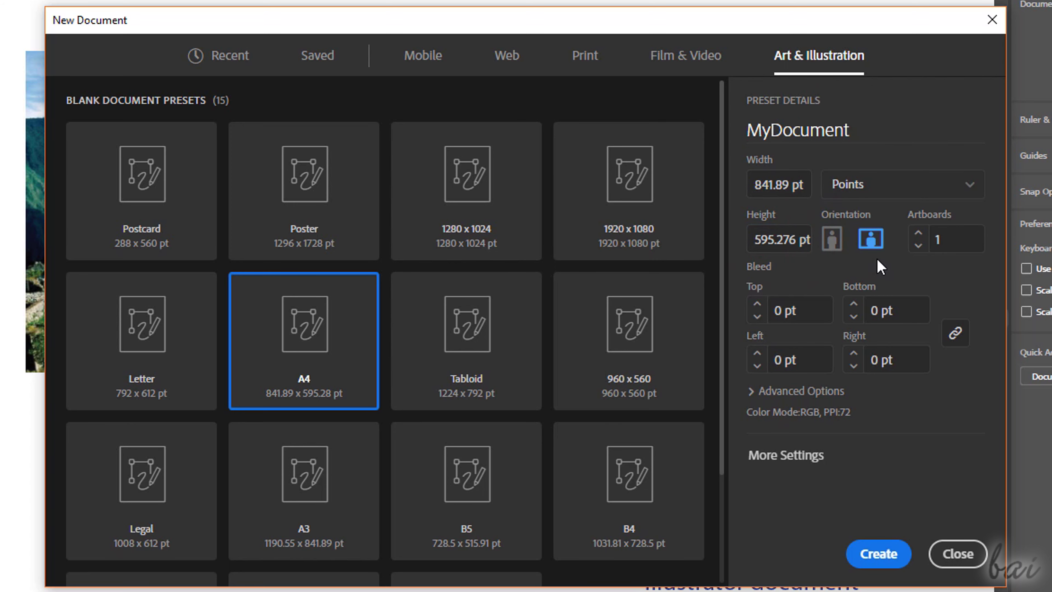
click(917, 234)
click(917, 245)
Return bleed to 0 pt, glance at the Advanced Options, and create the document
click(756, 304)
click(756, 305)
click(756, 316)
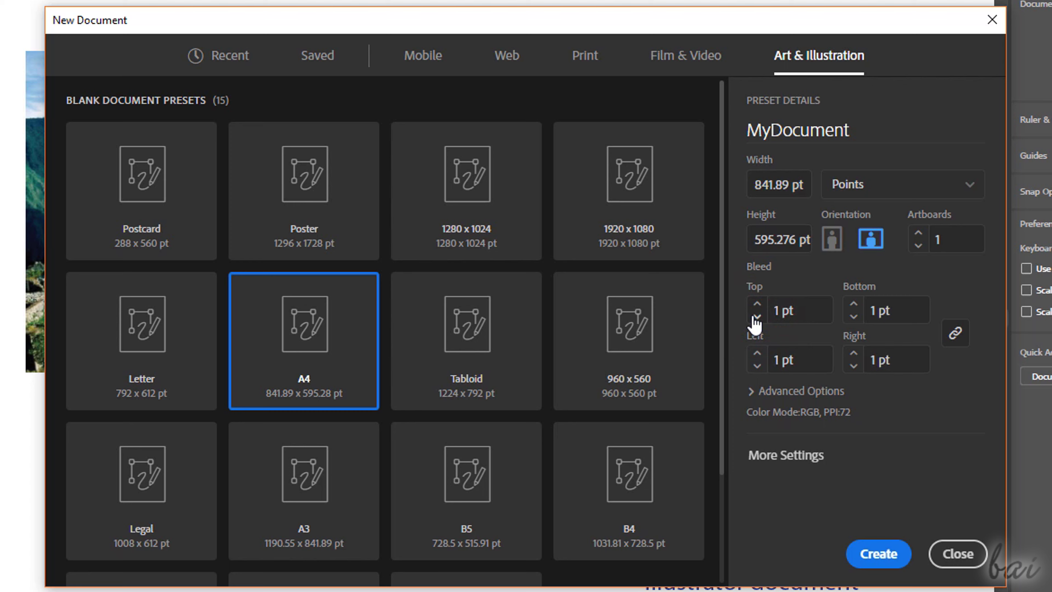
click(756, 316)
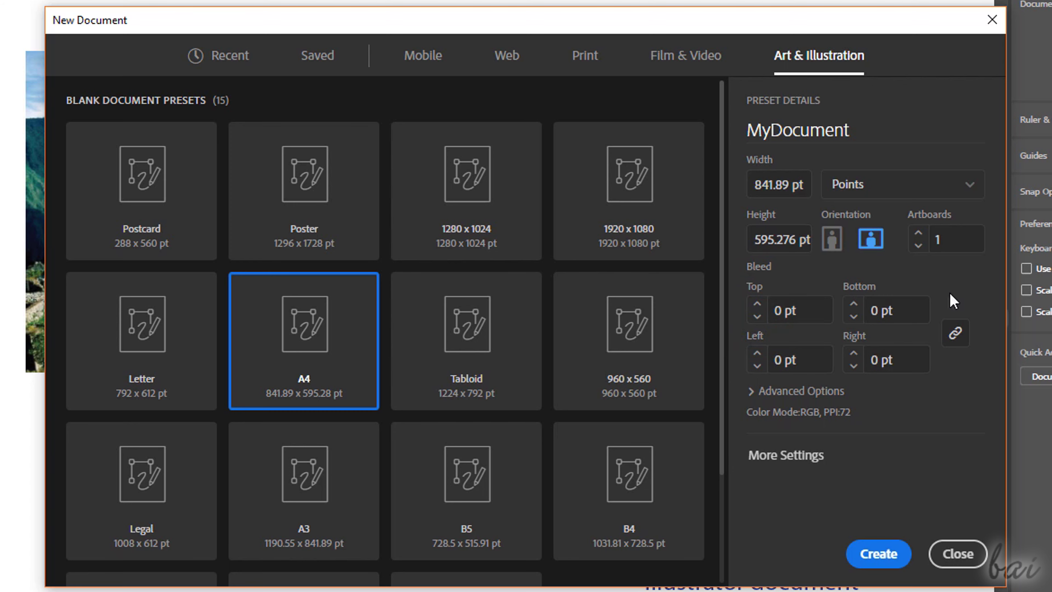
click(789, 390)
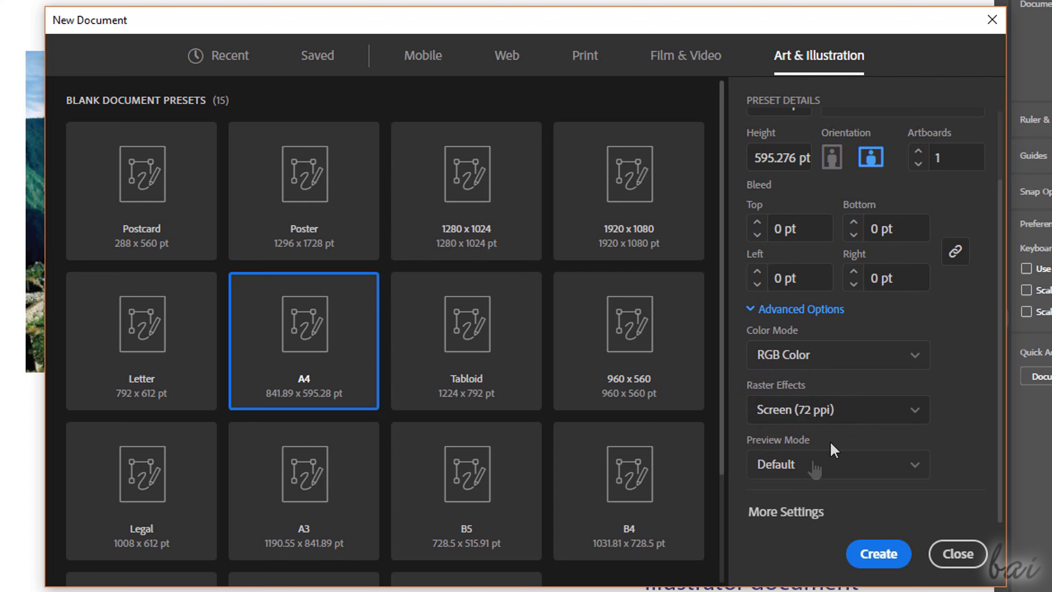
click(826, 314)
click(872, 540)
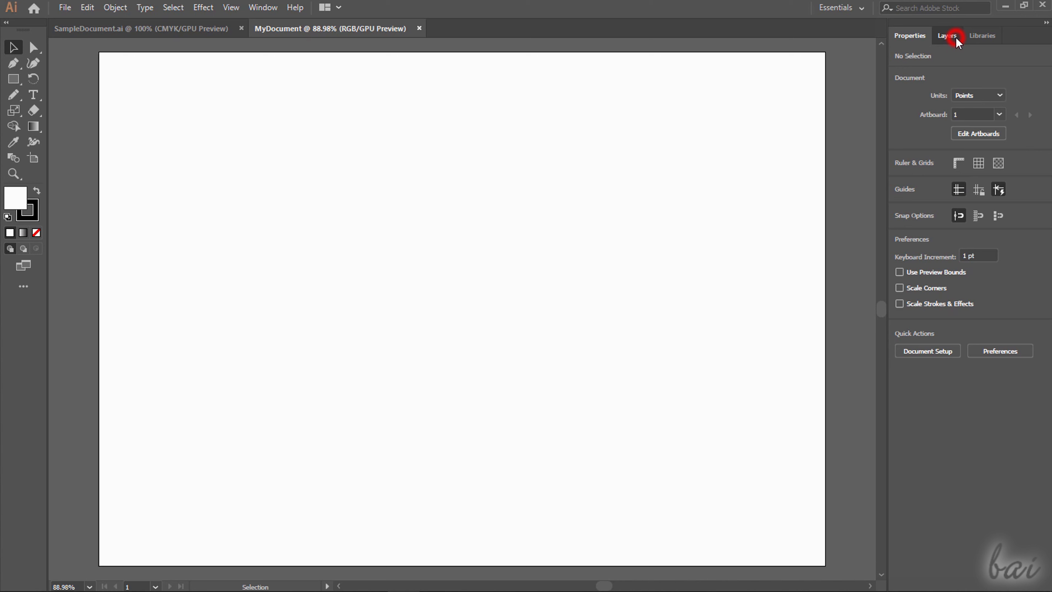
Look through the Layers and Libraries panels, then return to Properties
click(952, 35)
click(980, 36)
click(910, 35)
Switch to the Essentials Classic workspace and reopen the workspace list
click(263, 7)
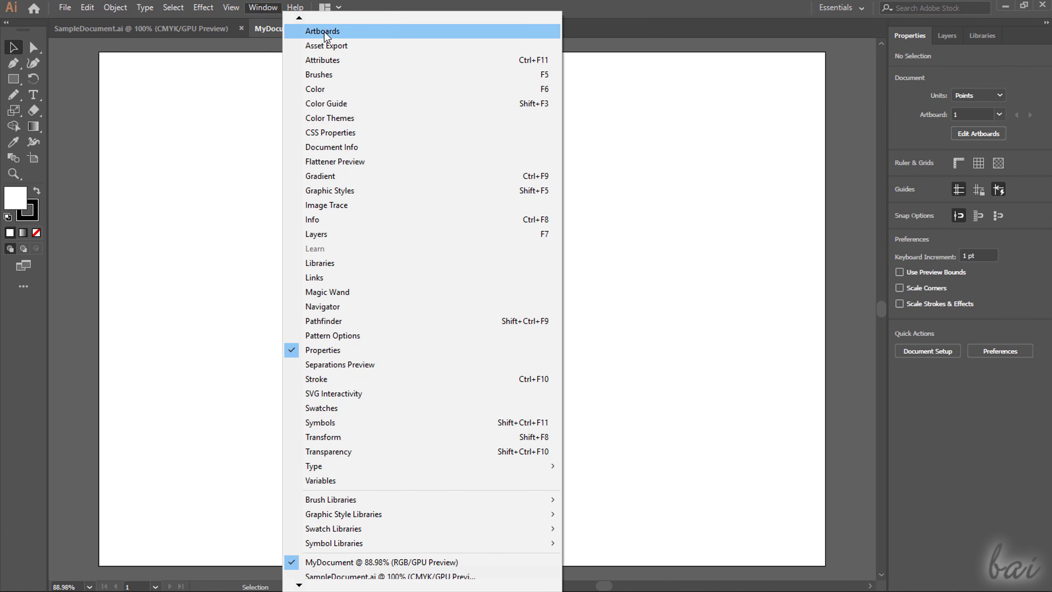
click(857, 9)
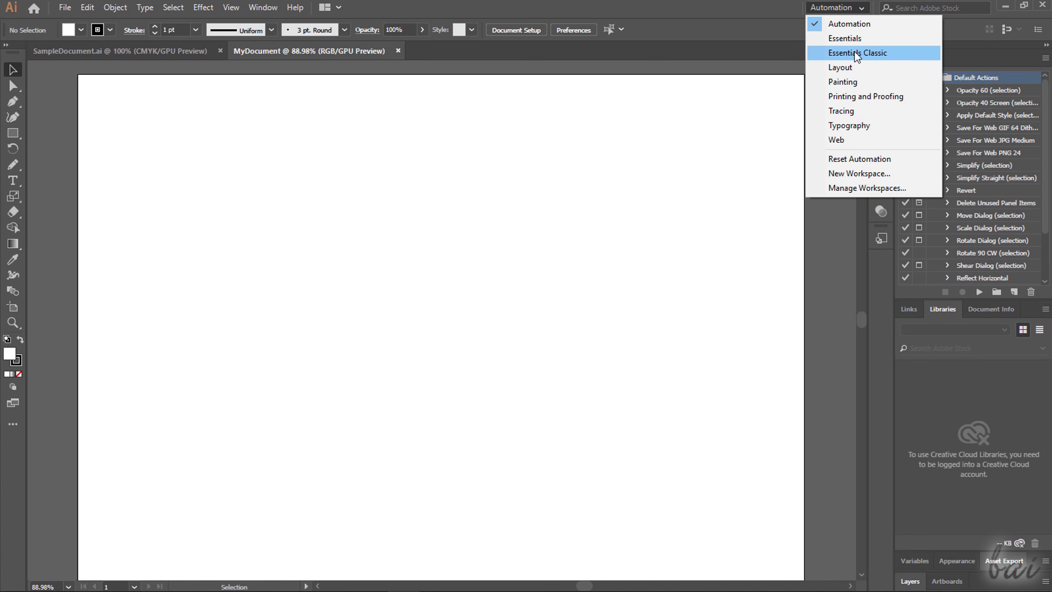
click(854, 50)
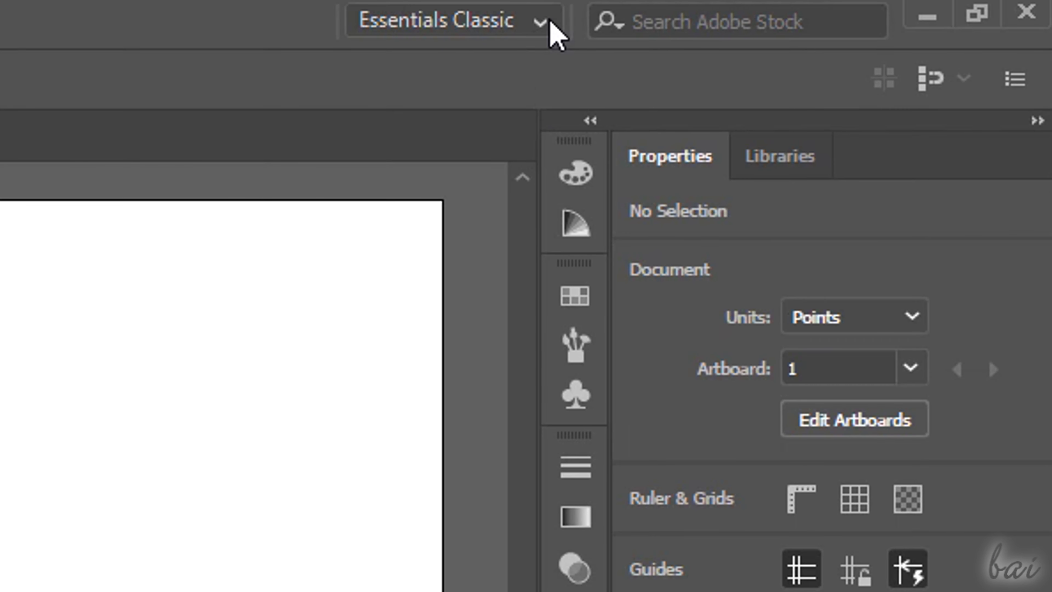
click(548, 21)
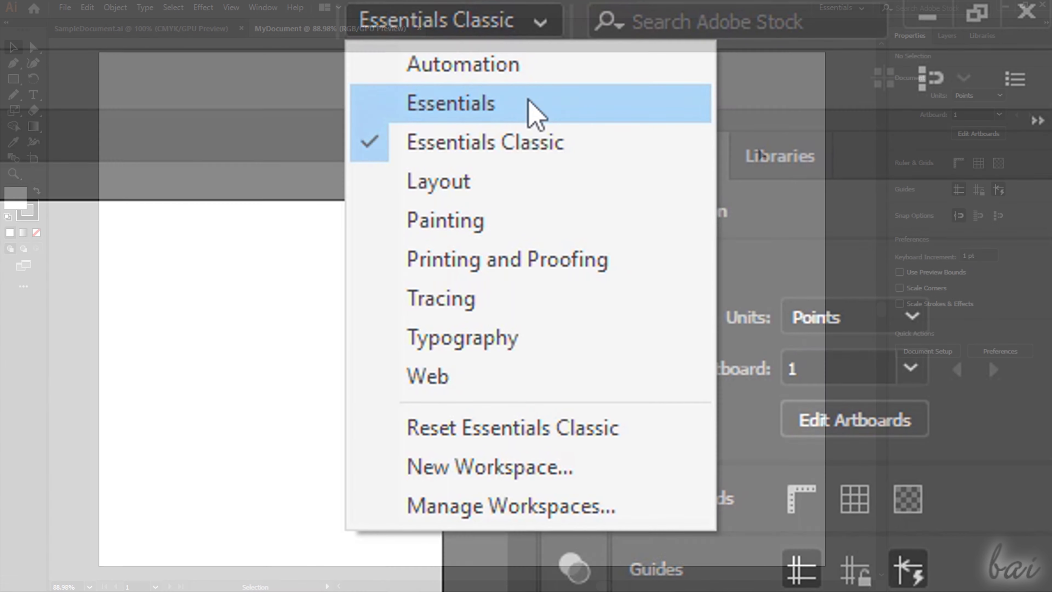
Choose Essentials from the workspace switcher, then show the File menu
click(530, 103)
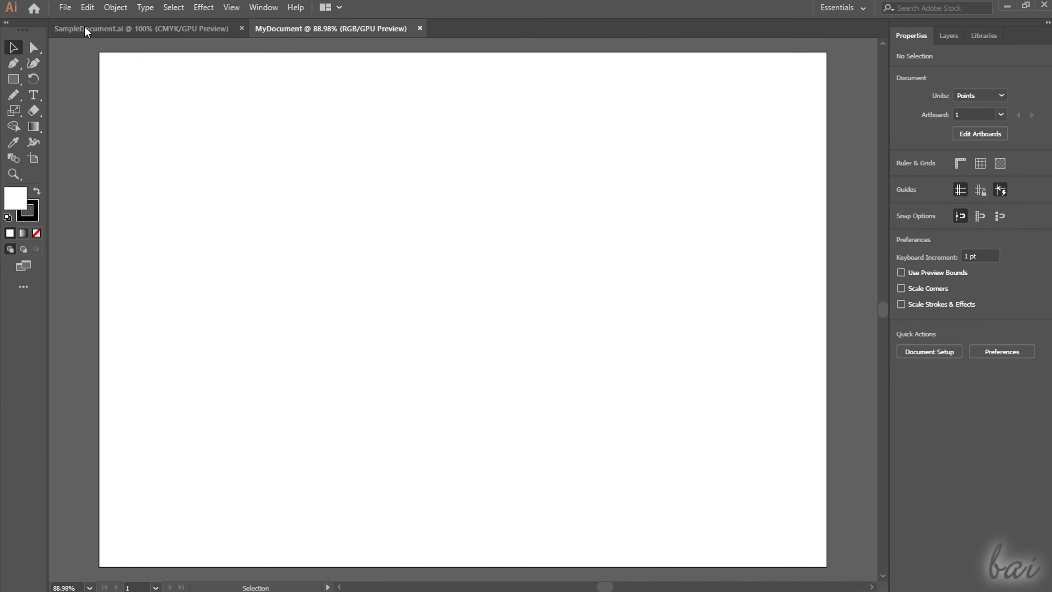
click(65, 7)
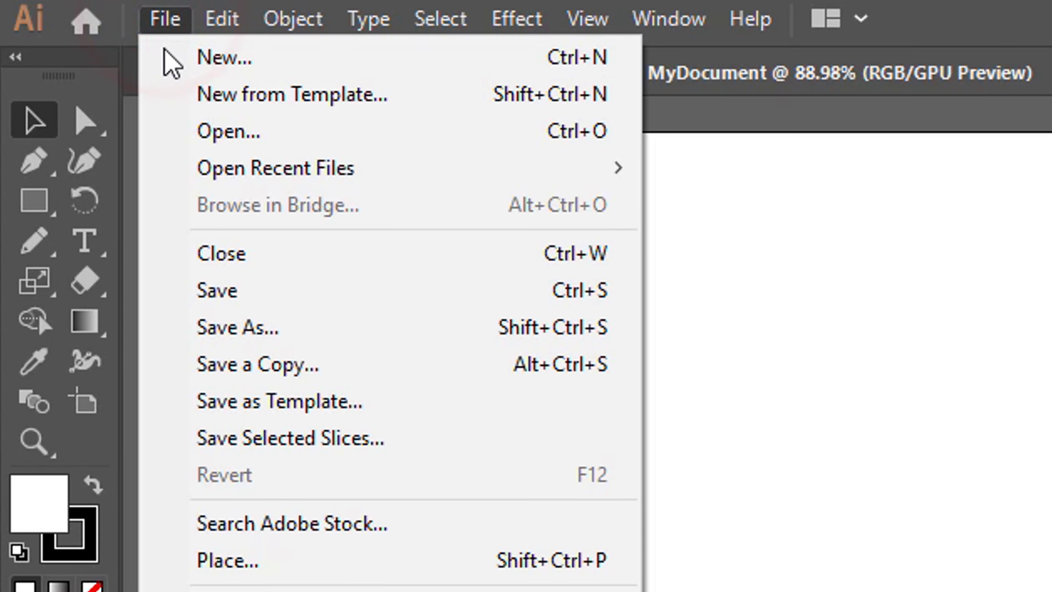